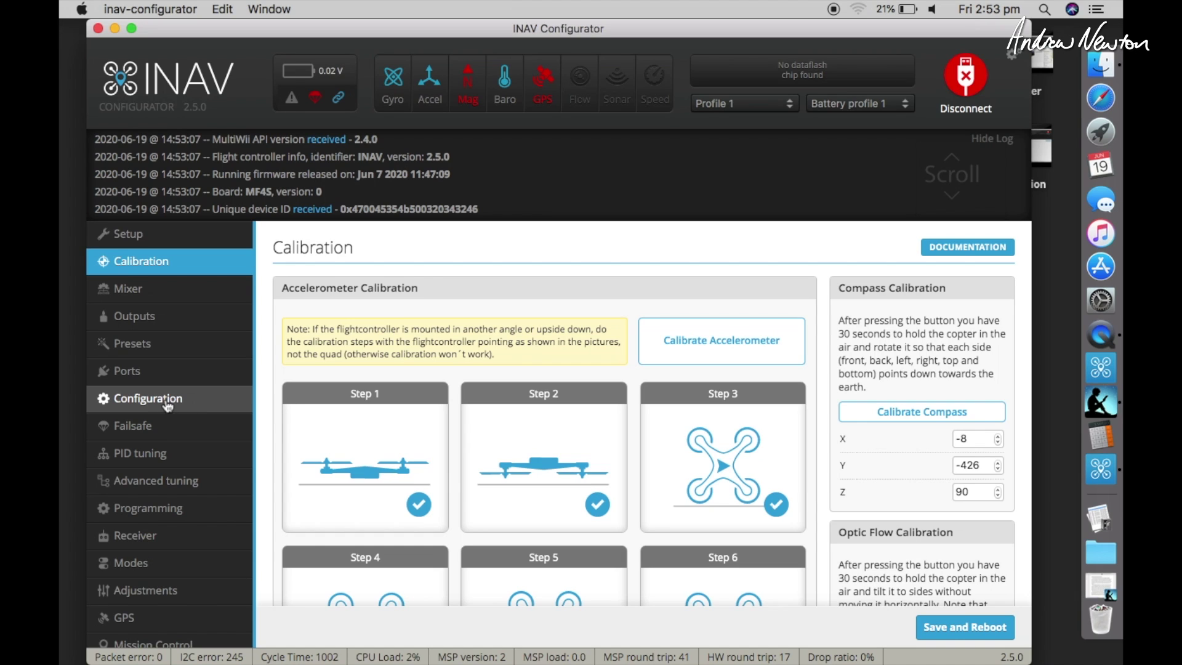
Step: Review the rover's mixer setup, including the platform type, output mapping, motor mixer and servo mixer rules
click(137, 289)
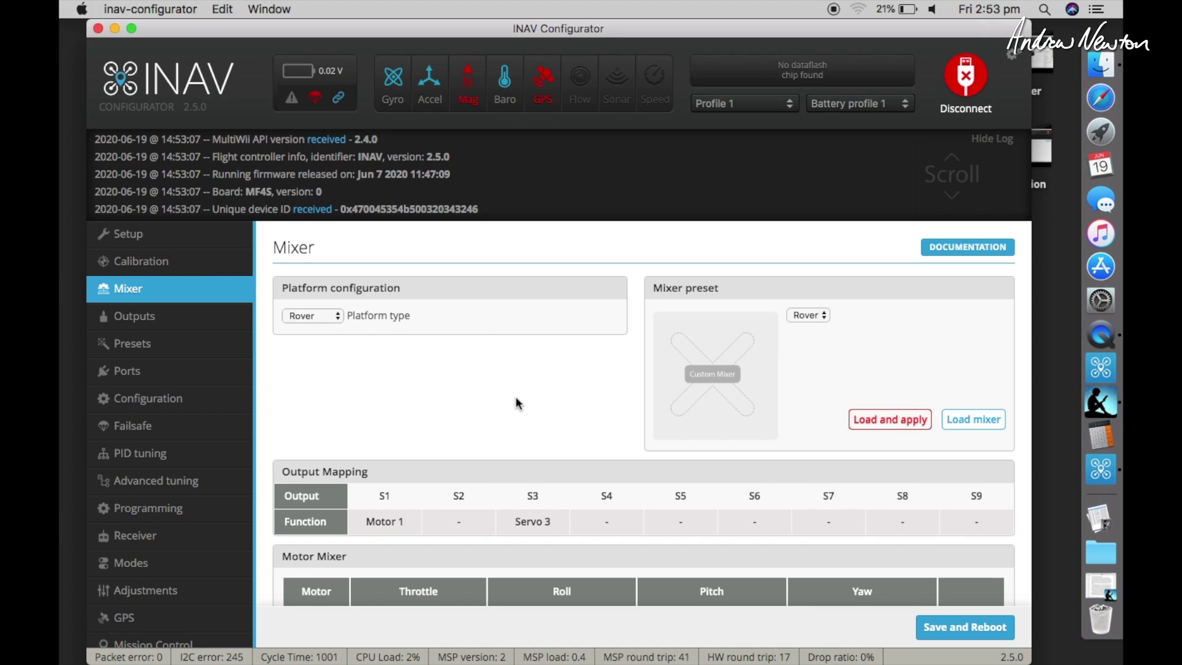
scroll(515, 399, down, 4)
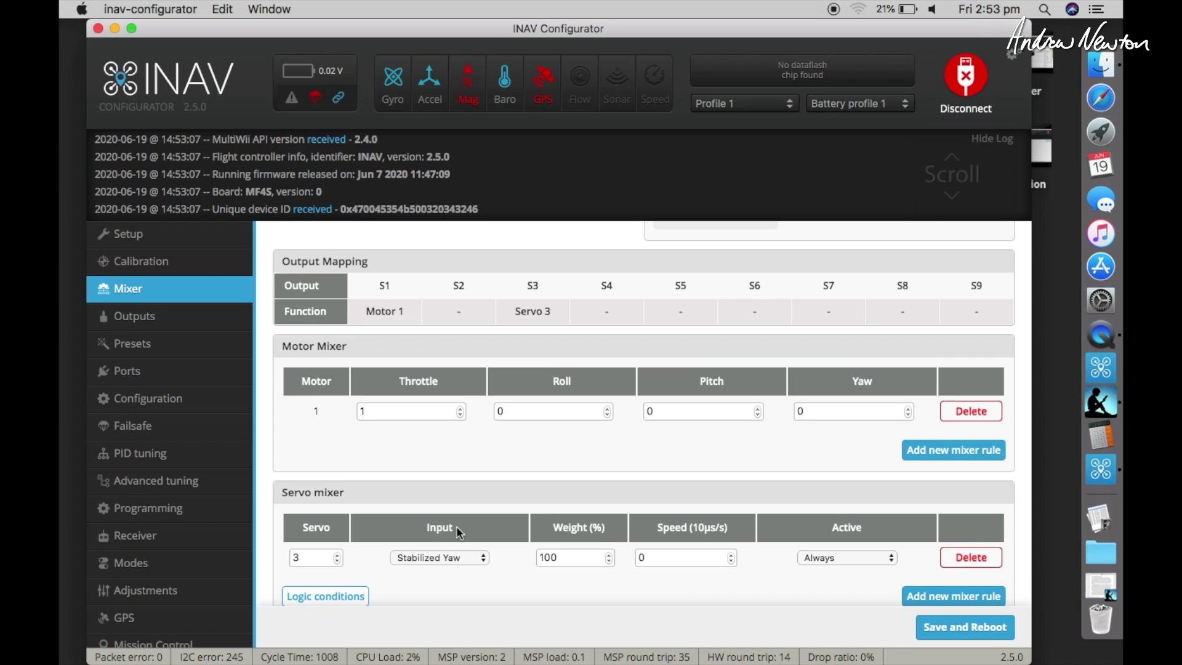
scroll(456, 526, up, 1)
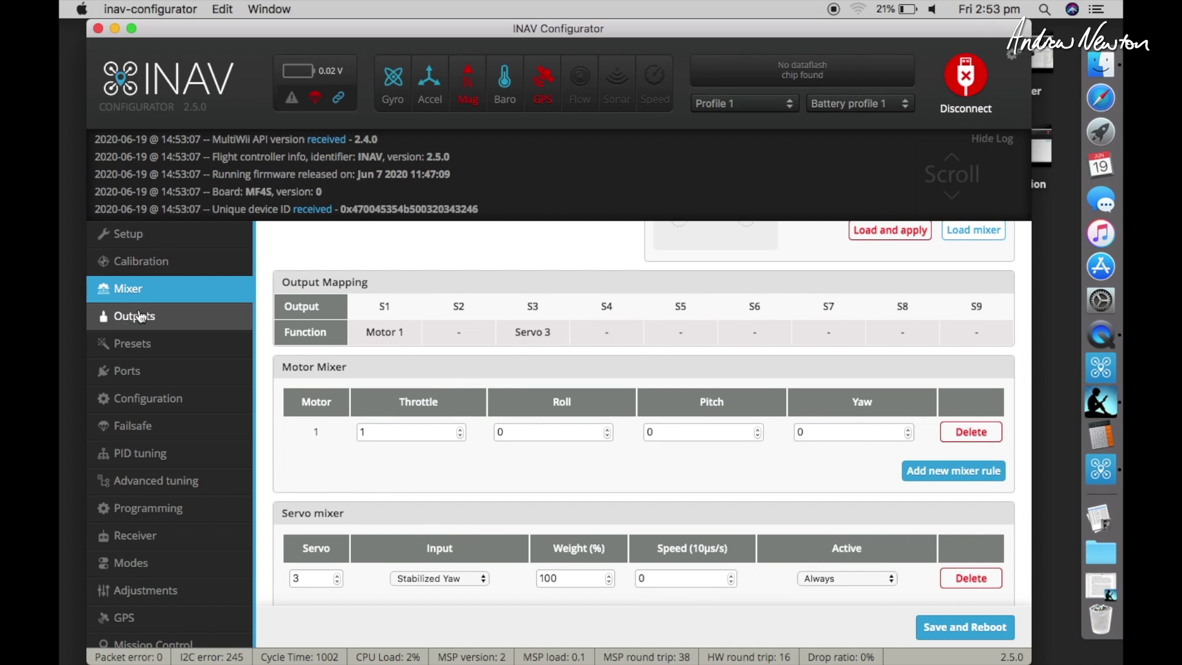
Step: Check the motor and servo output settings, including the servo 3 reverse state, and the serial port assignments
click(138, 312)
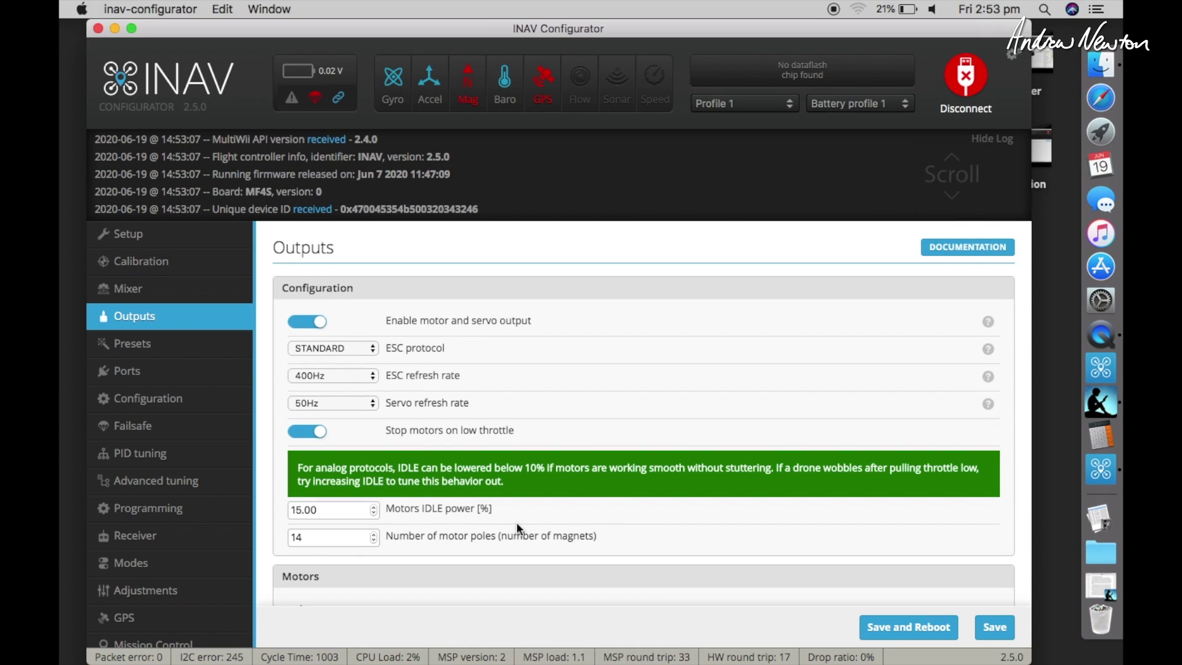
scroll(515, 522, down, 10)
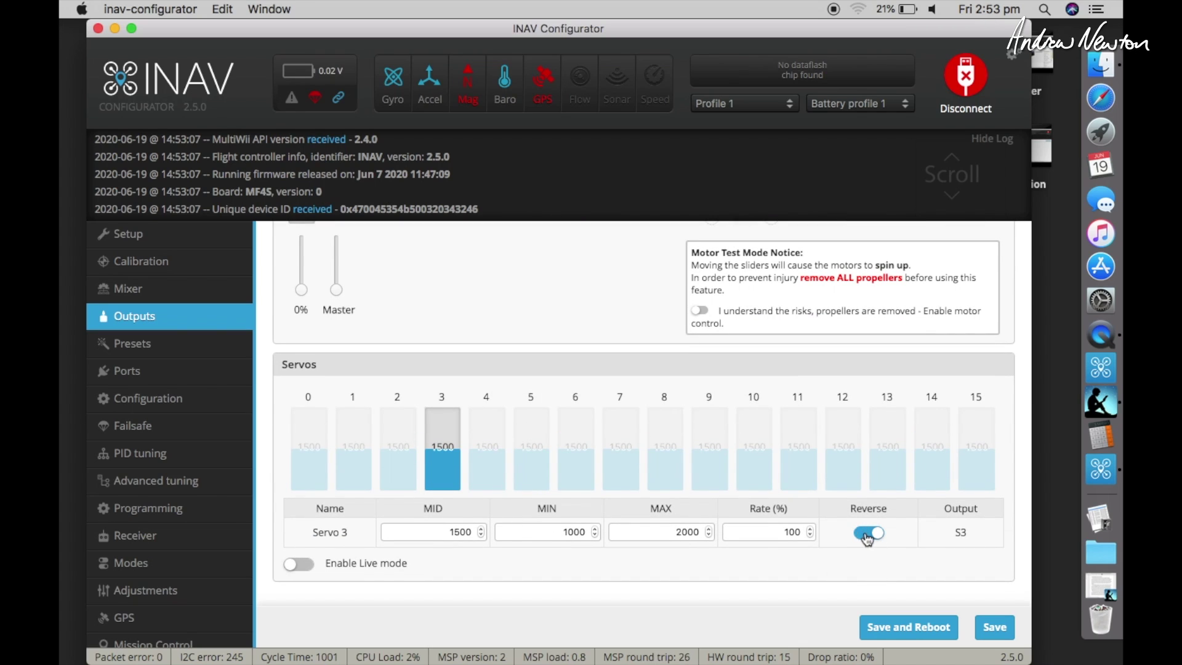
scroll(565, 493, up, 10)
click(131, 344)
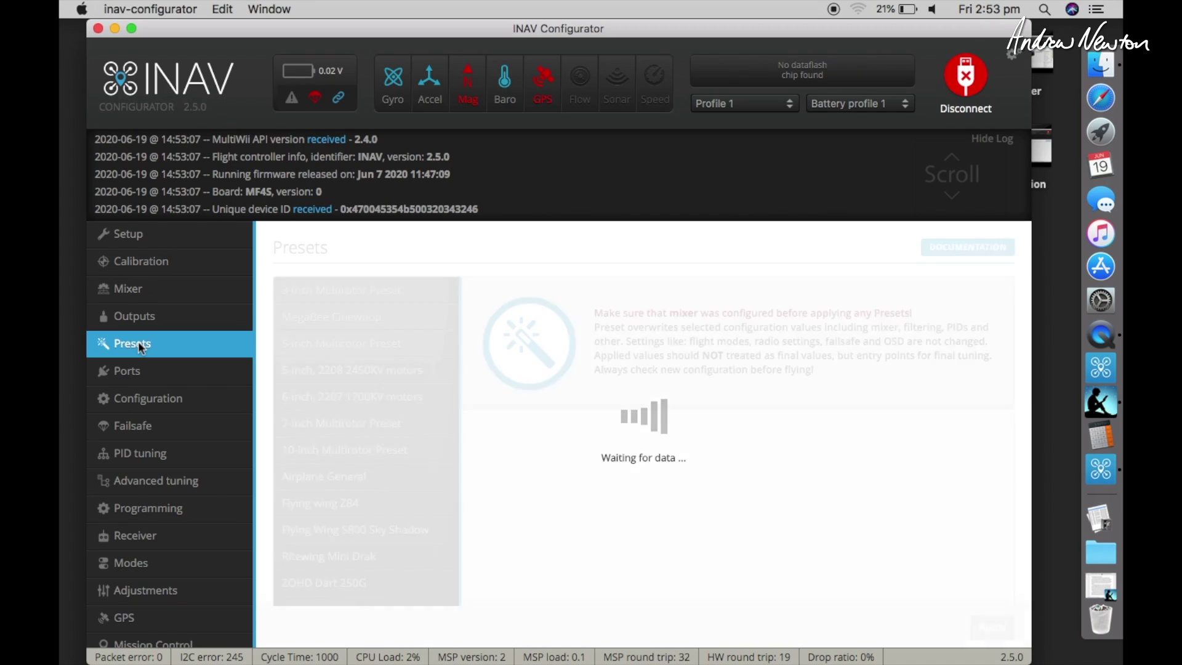
click(136, 371)
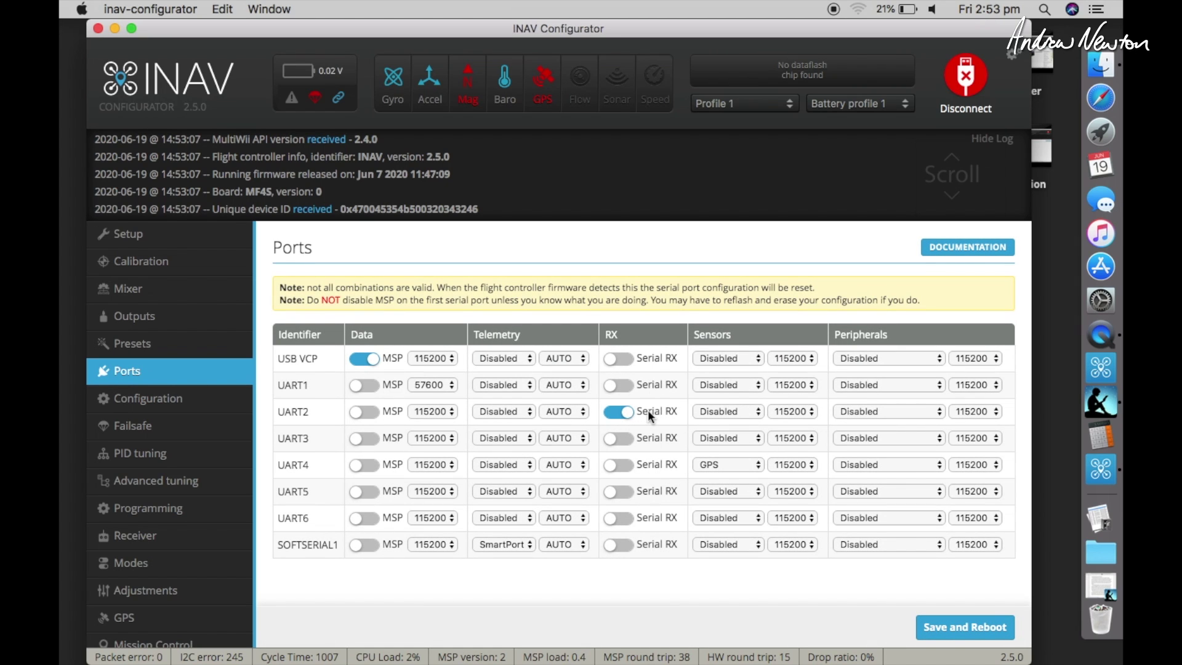
Step: In the sensor configuration, choose HMC5883 as the magnetometer
click(164, 400)
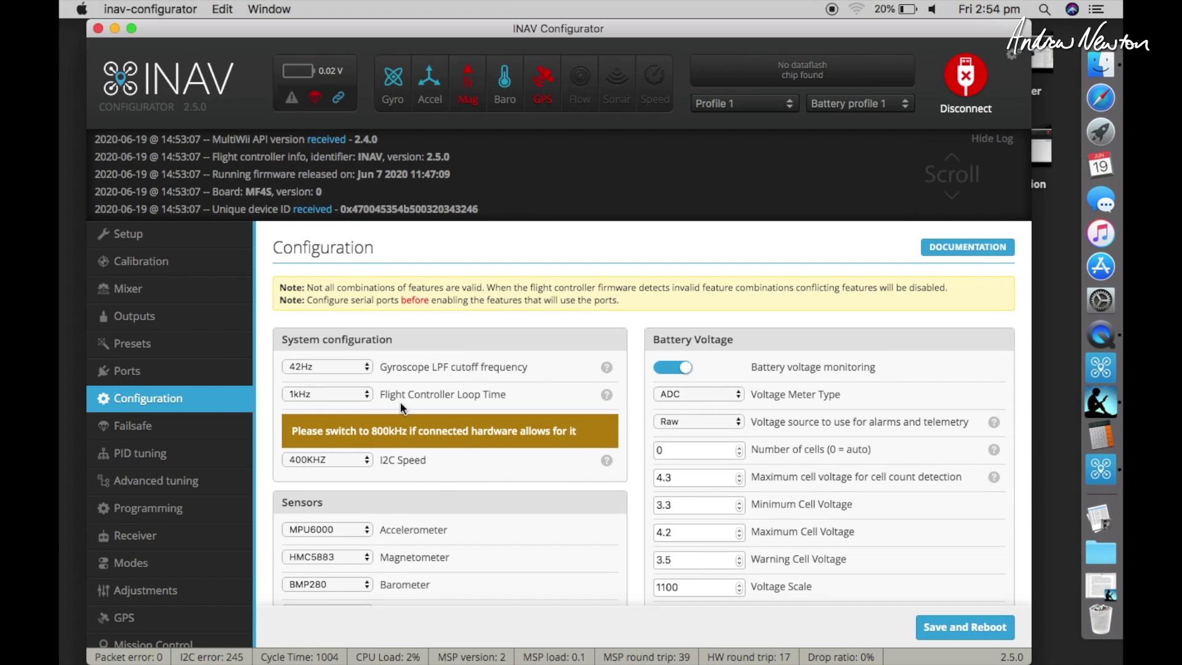
scroll(489, 539, down, 5)
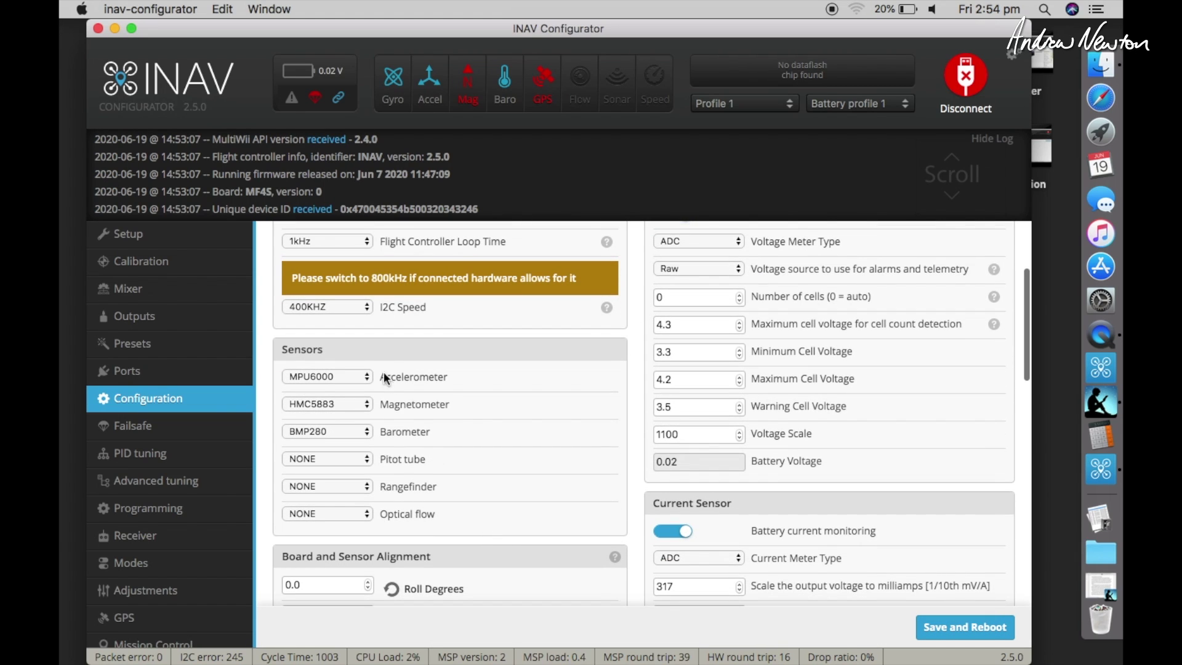
click(368, 406)
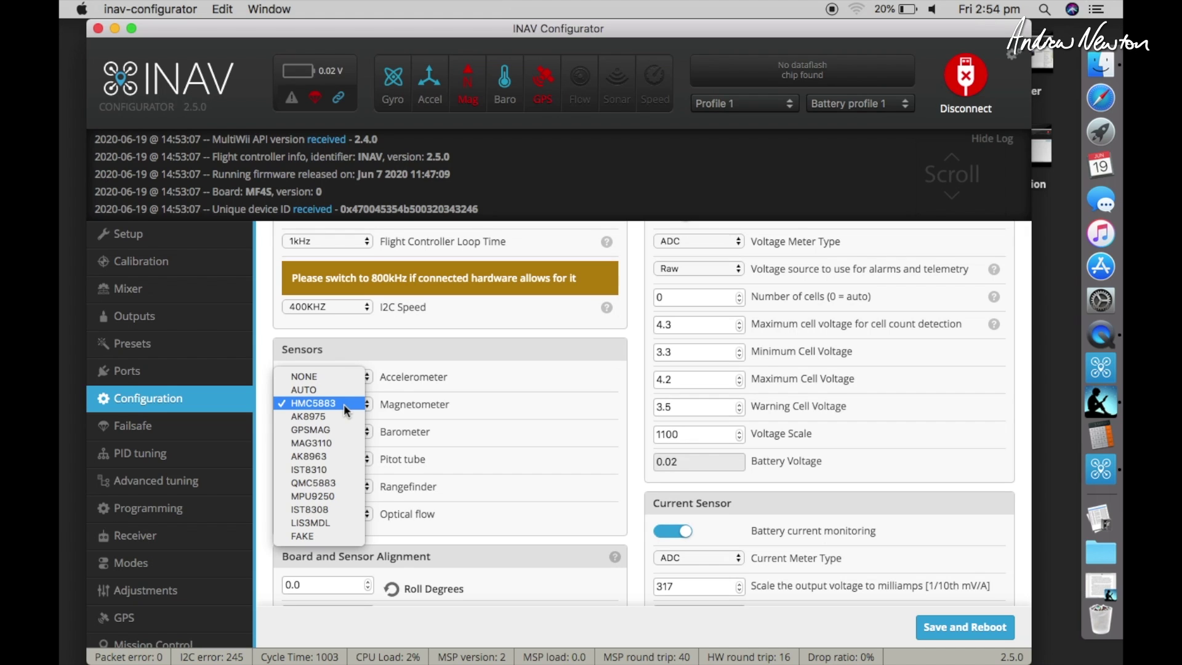
click(344, 404)
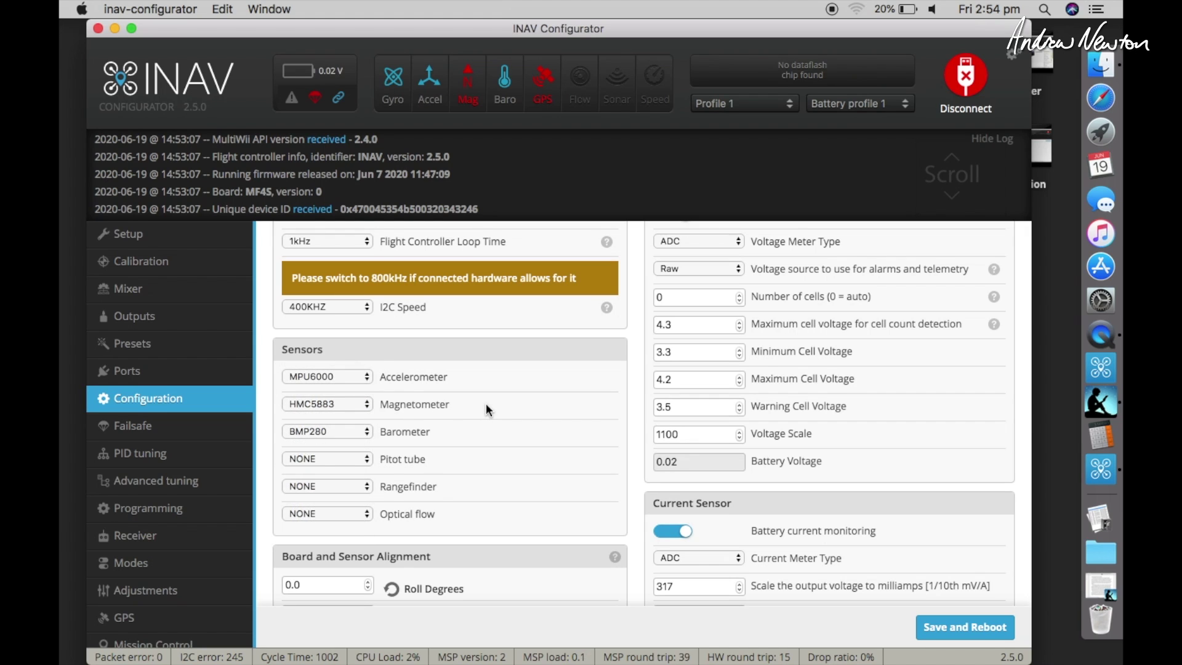
Step: Set the board's magnetometer alignment to CW 270° flip
scroll(467, 507, down, 9)
scroll(467, 507, up, 5)
scroll(468, 507, down, 1)
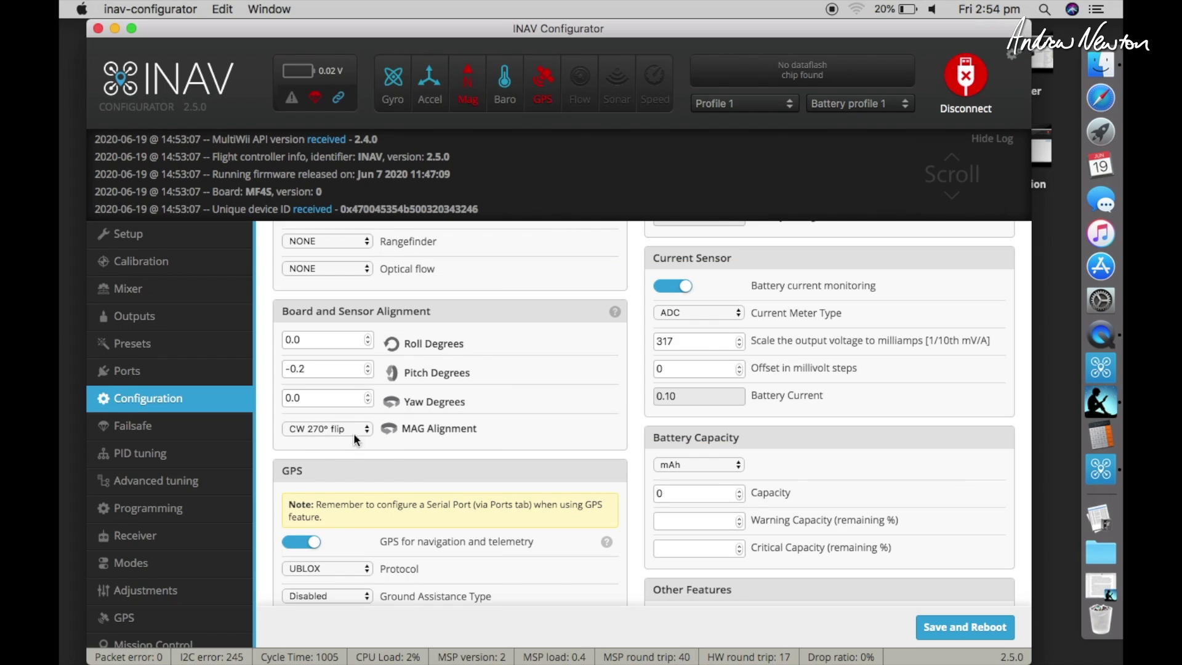
click(362, 430)
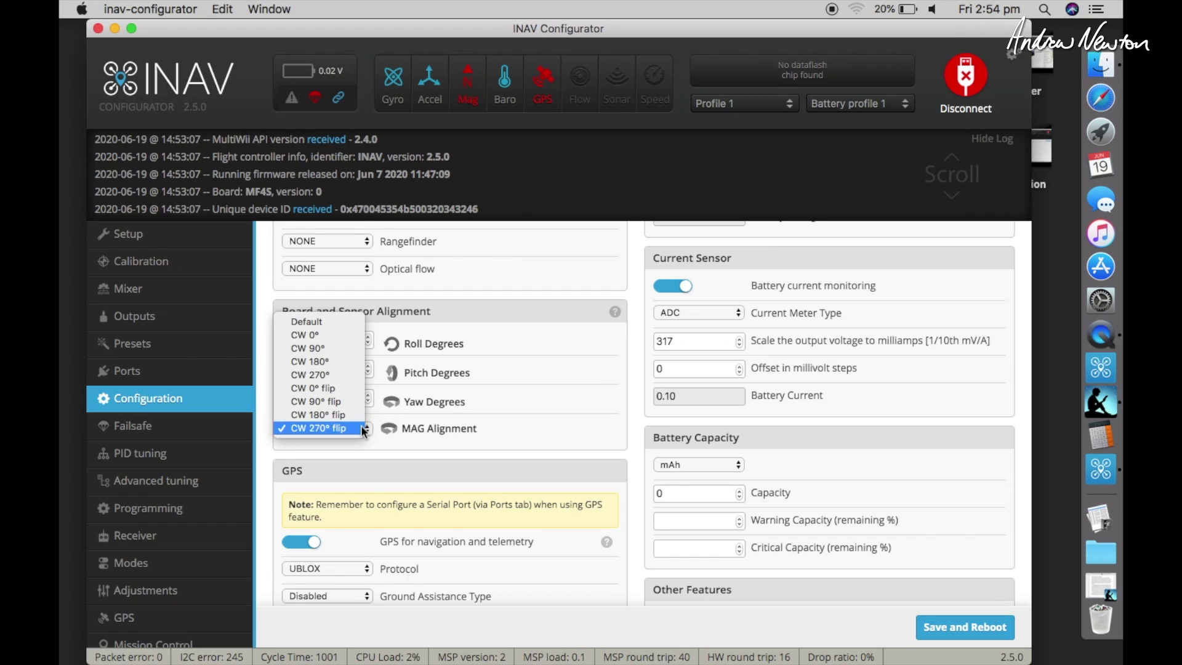
click(361, 430)
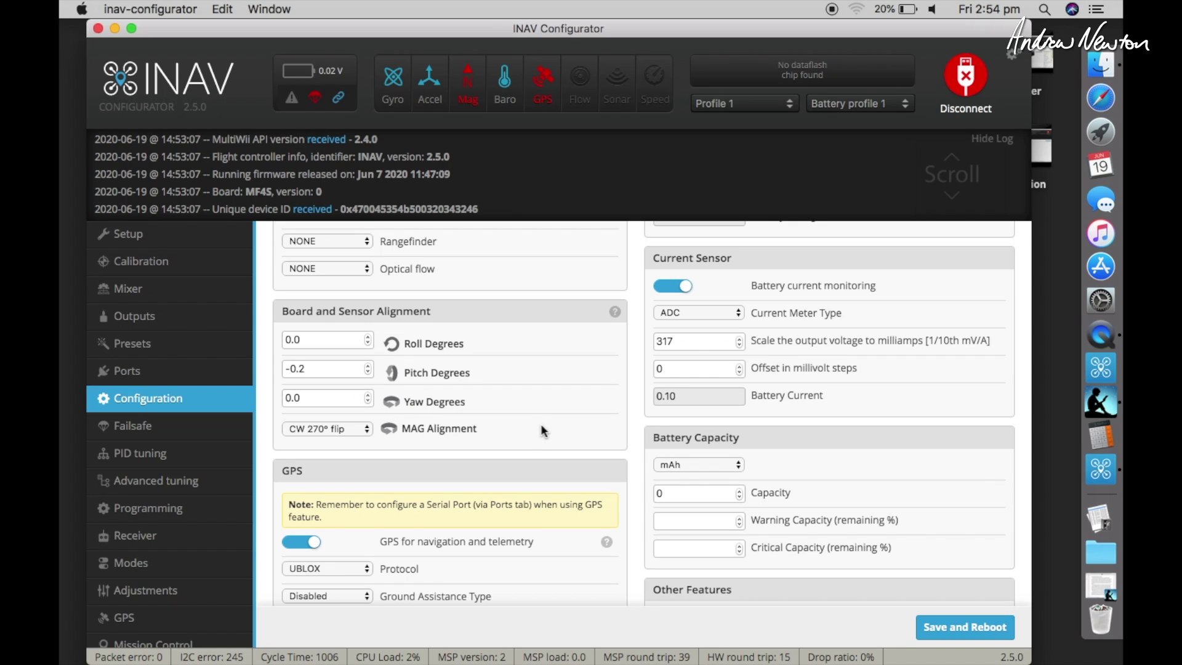
Step: Check which other features are enabled in the configuration and which failsafe procedure is selected
scroll(738, 272, down, 6)
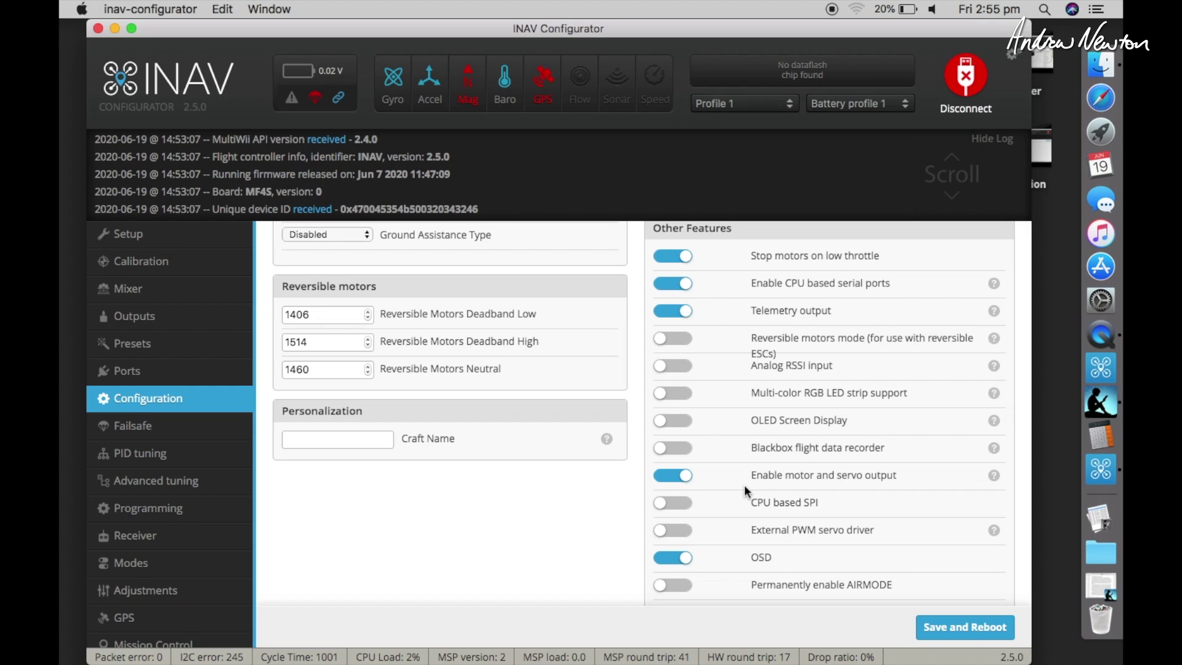
scroll(744, 485, down, 3)
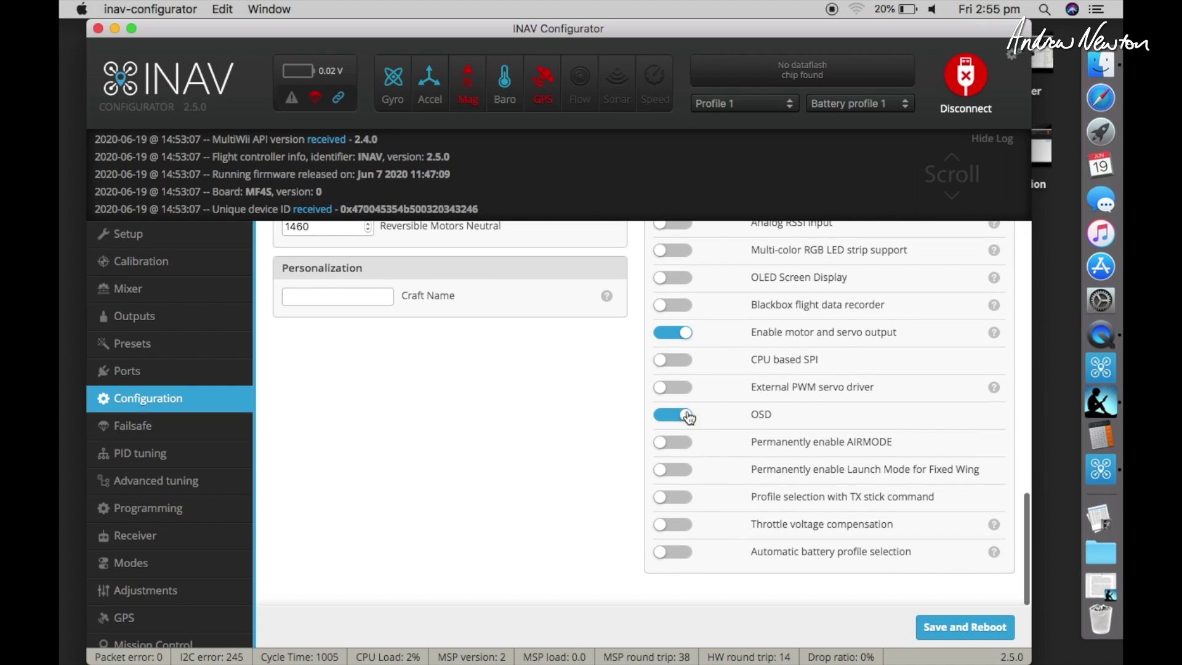
click(138, 431)
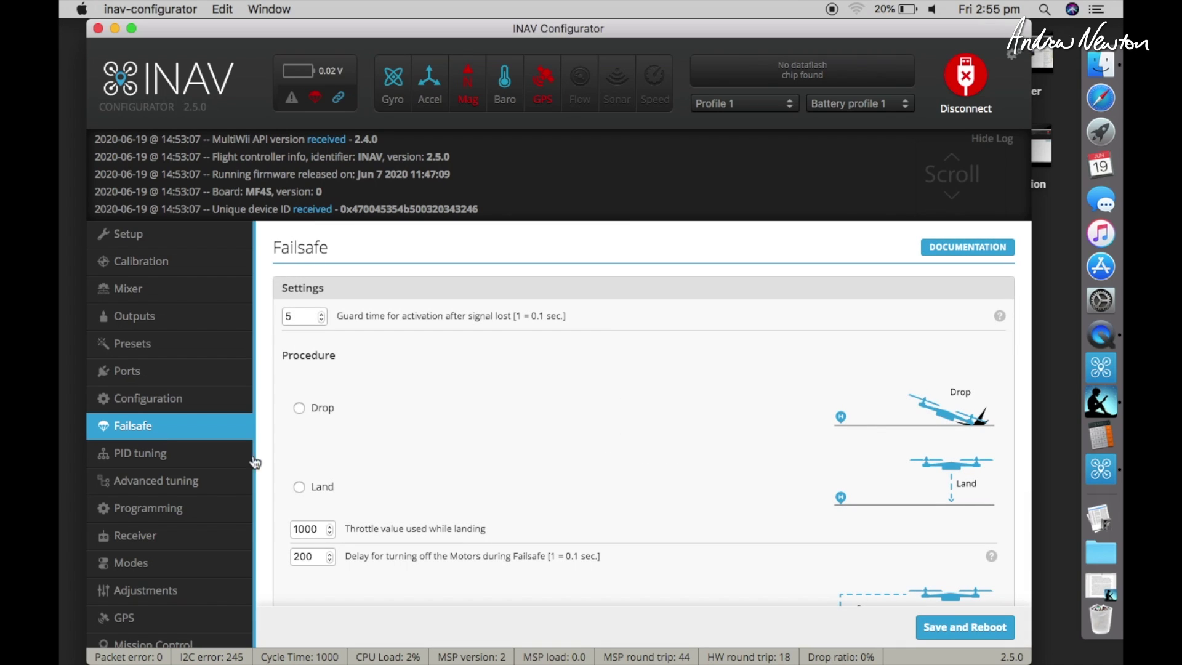
scroll(509, 492, down, 3)
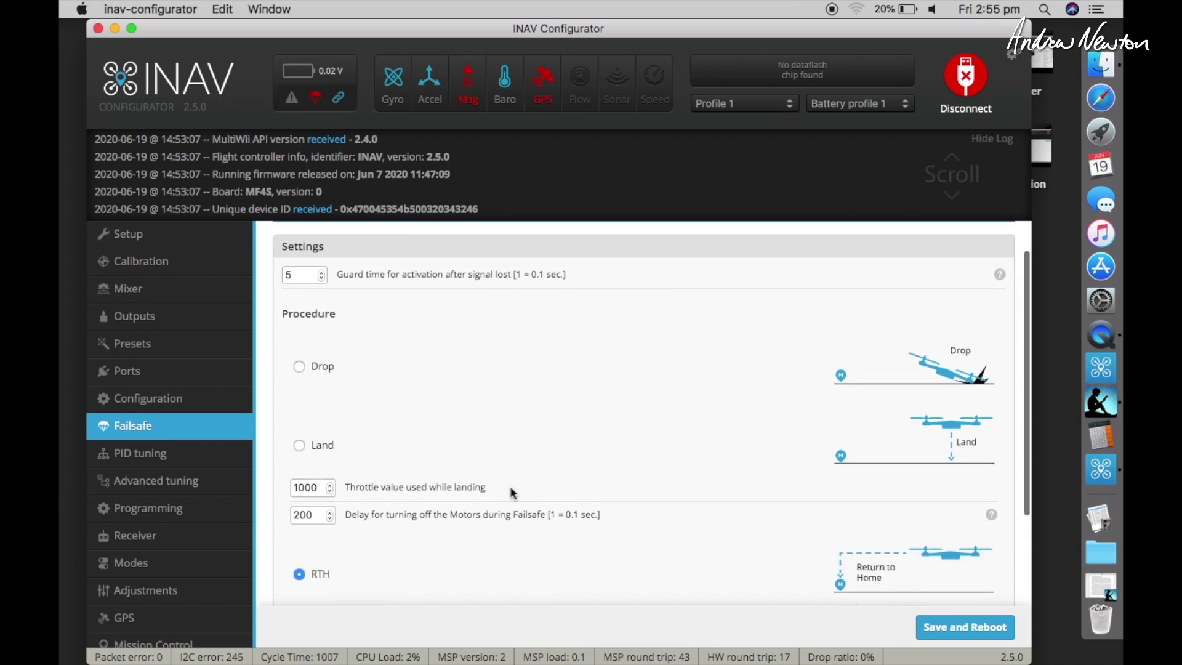
Step: Review the advanced tuning values for RTH and landing, fixed wing navigation and multirotor braking
click(135, 454)
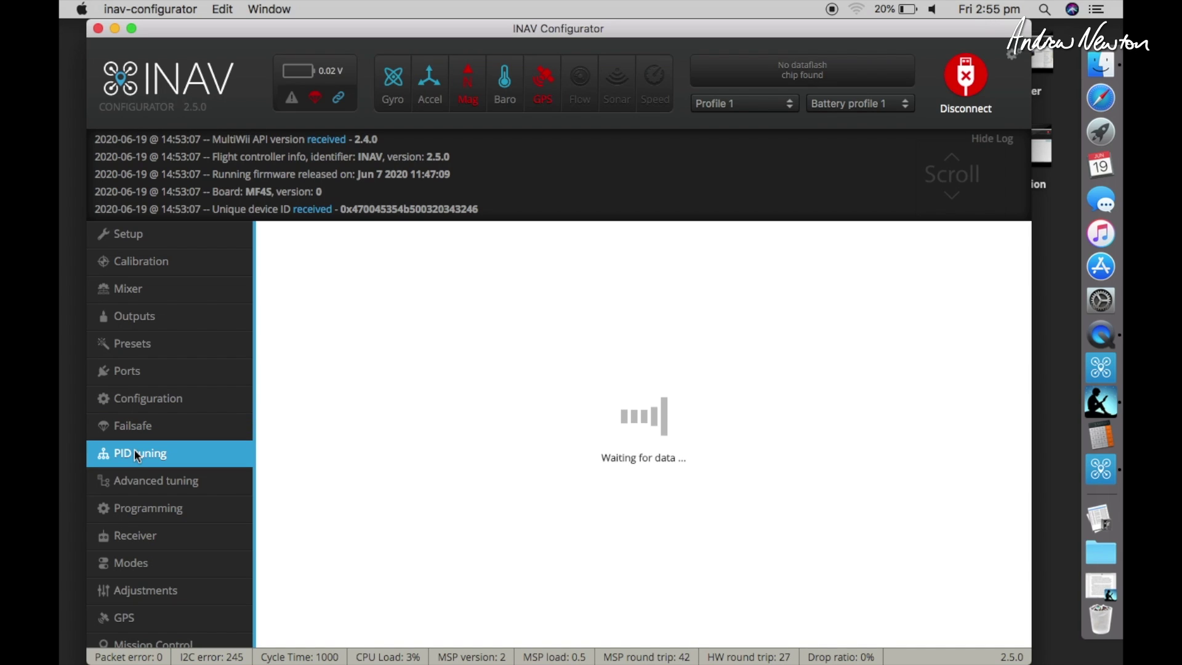
click(131, 486)
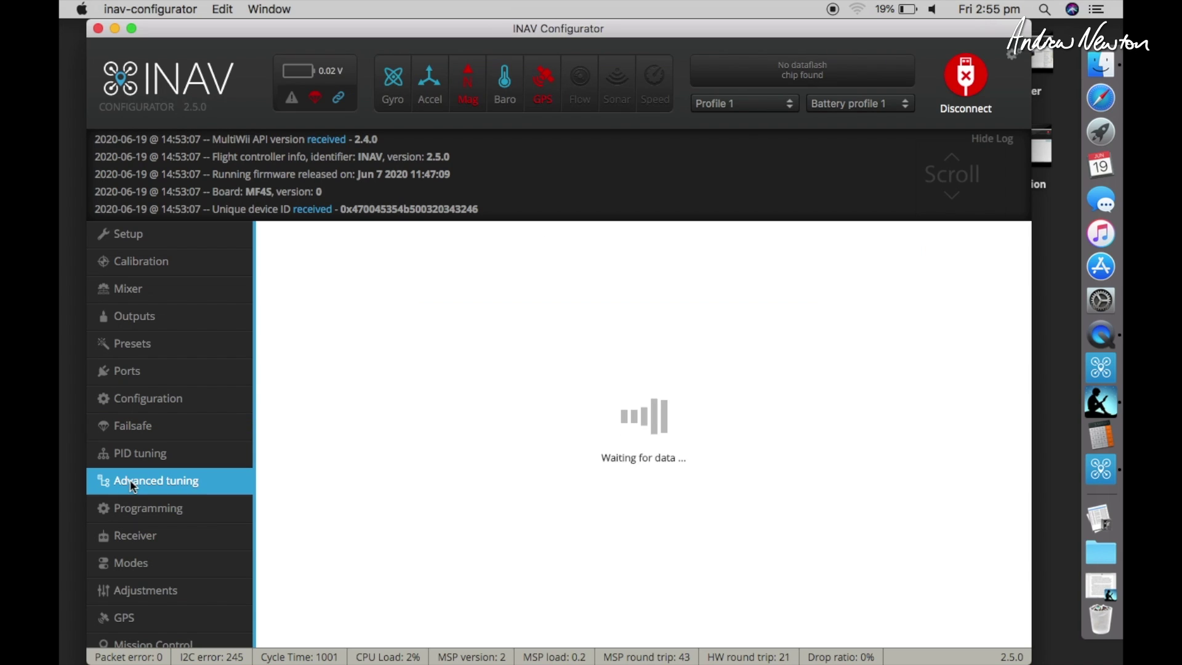
scroll(500, 494, down, 4)
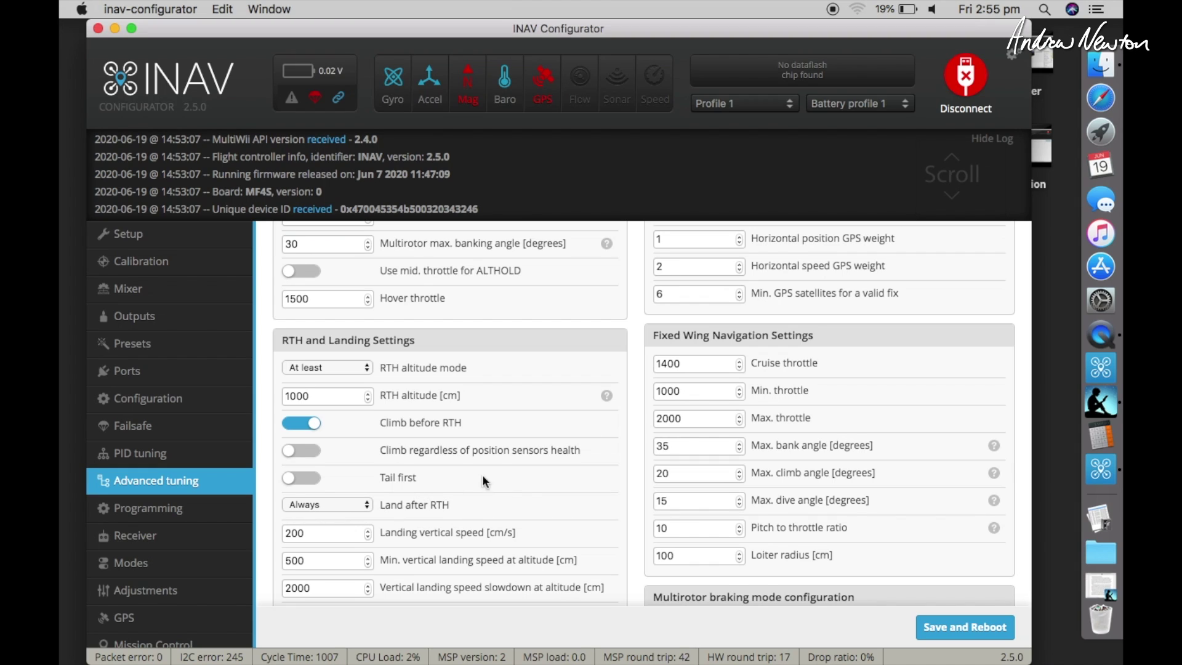
scroll(482, 478, down, 5)
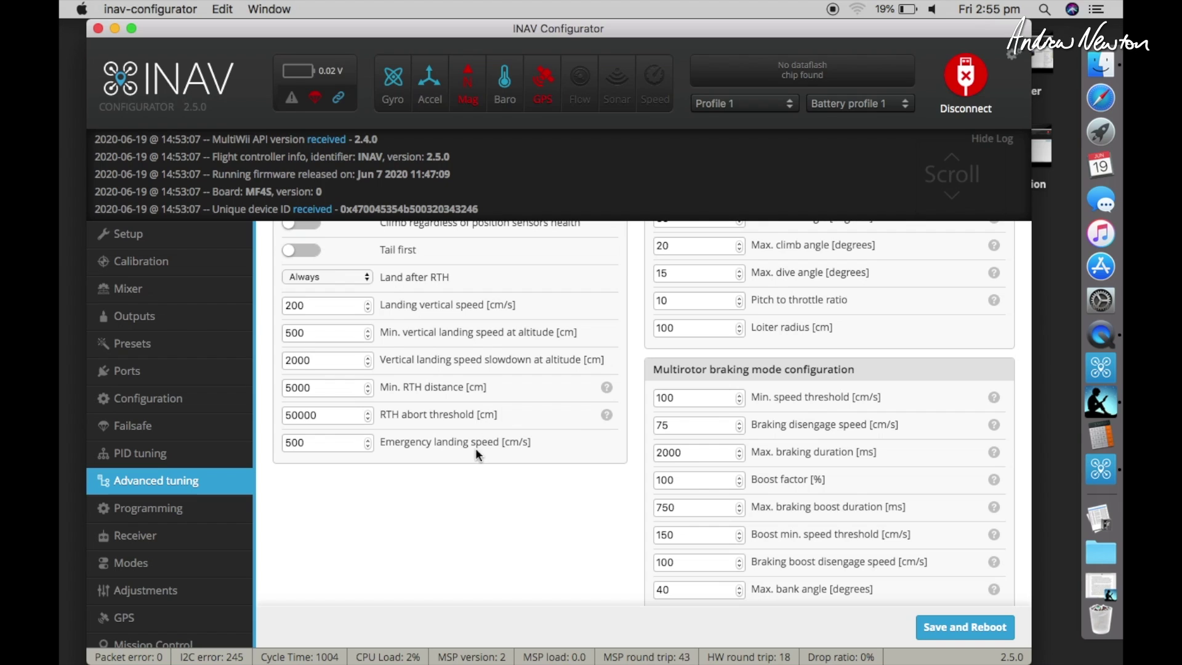
scroll(475, 450, down, 1)
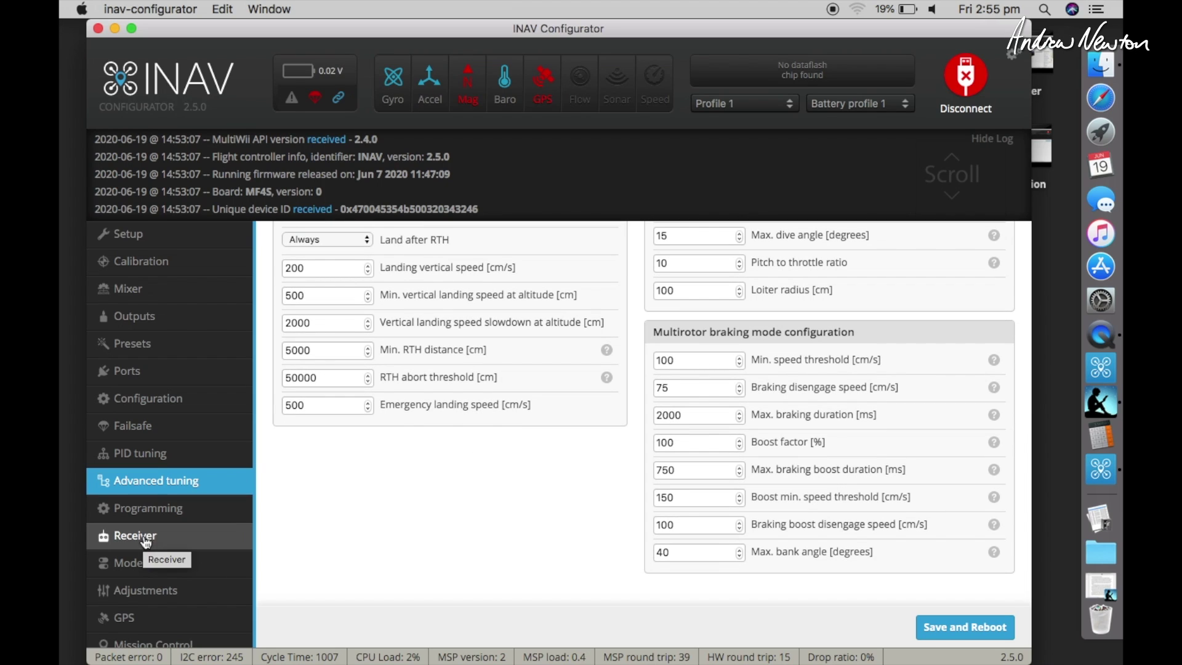
Step: Examine the receiver setup, including the channel map, RSSI channel, serial provider, channel bars and expo values
click(146, 538)
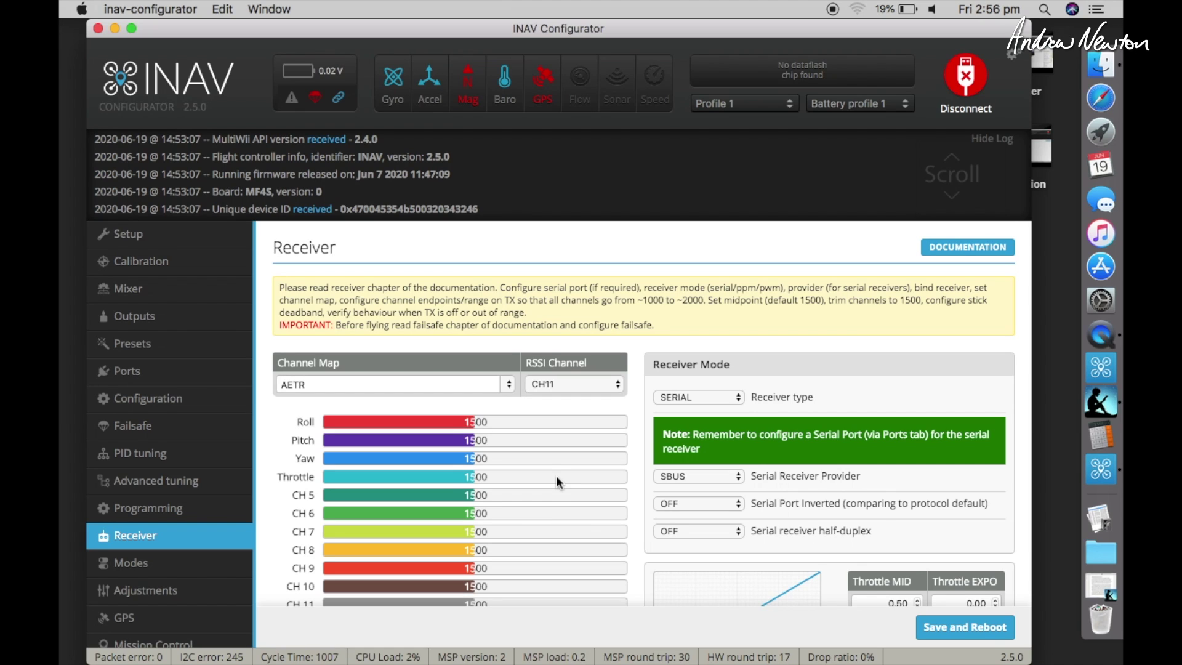
scroll(555, 475, down, 2)
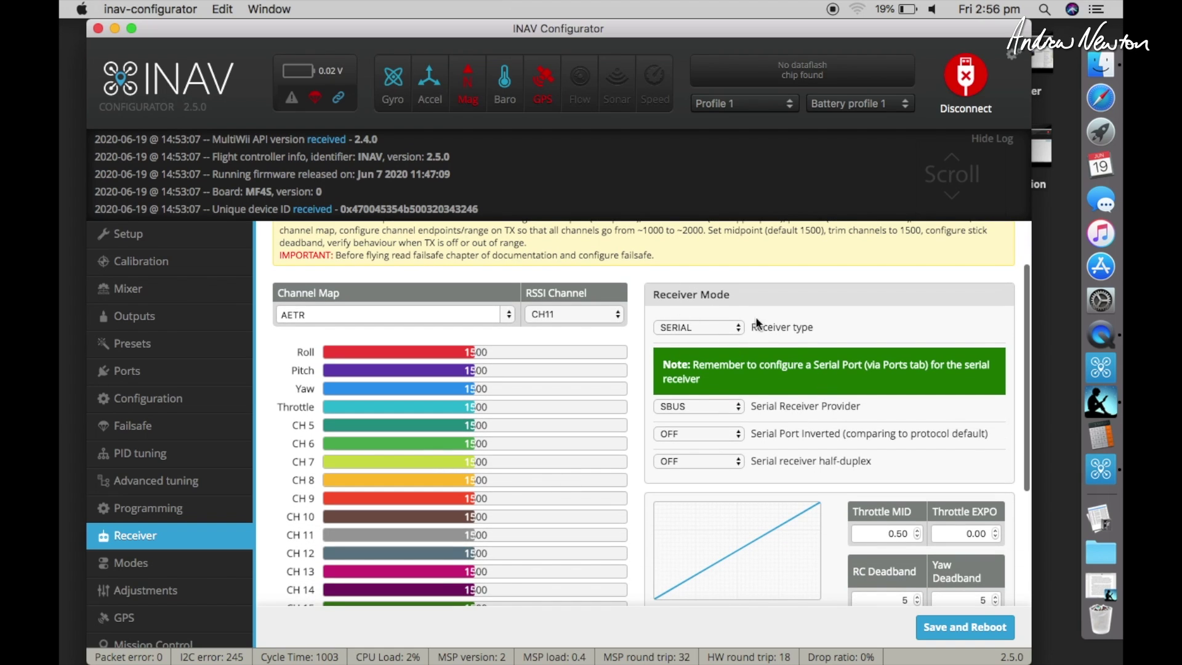
scroll(468, 472, down, 5)
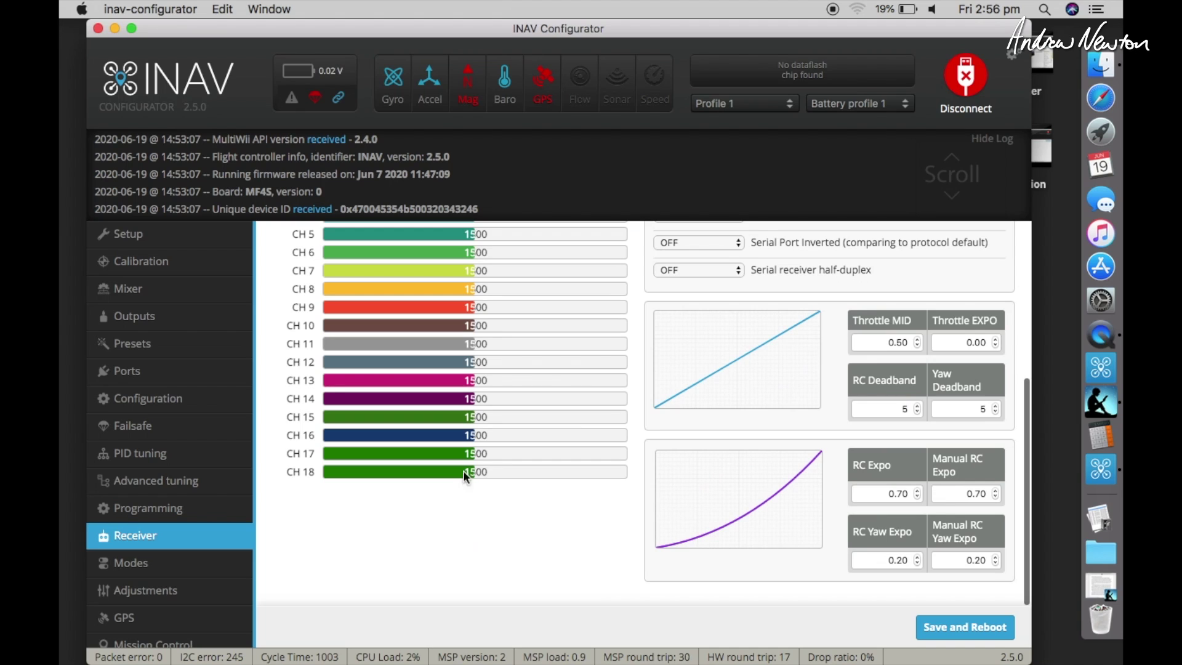
Step: Examine the channels and ranges assigned to the ARM, NAV RTH and NAV WP modes
click(134, 569)
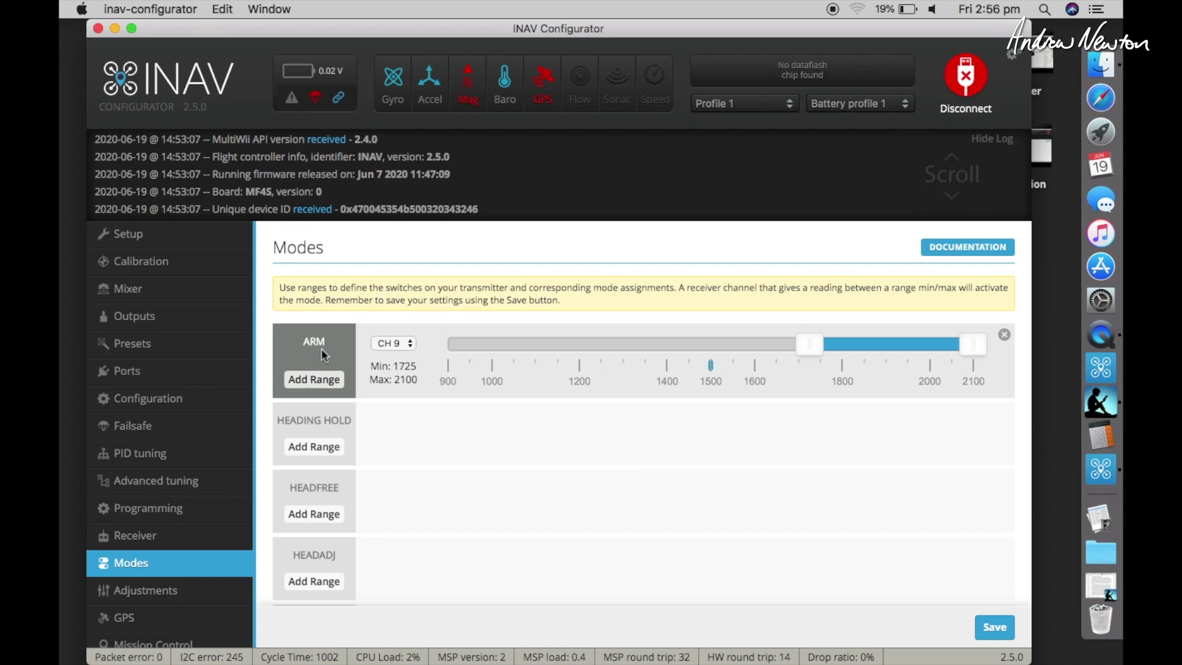
scroll(505, 501, down, 5)
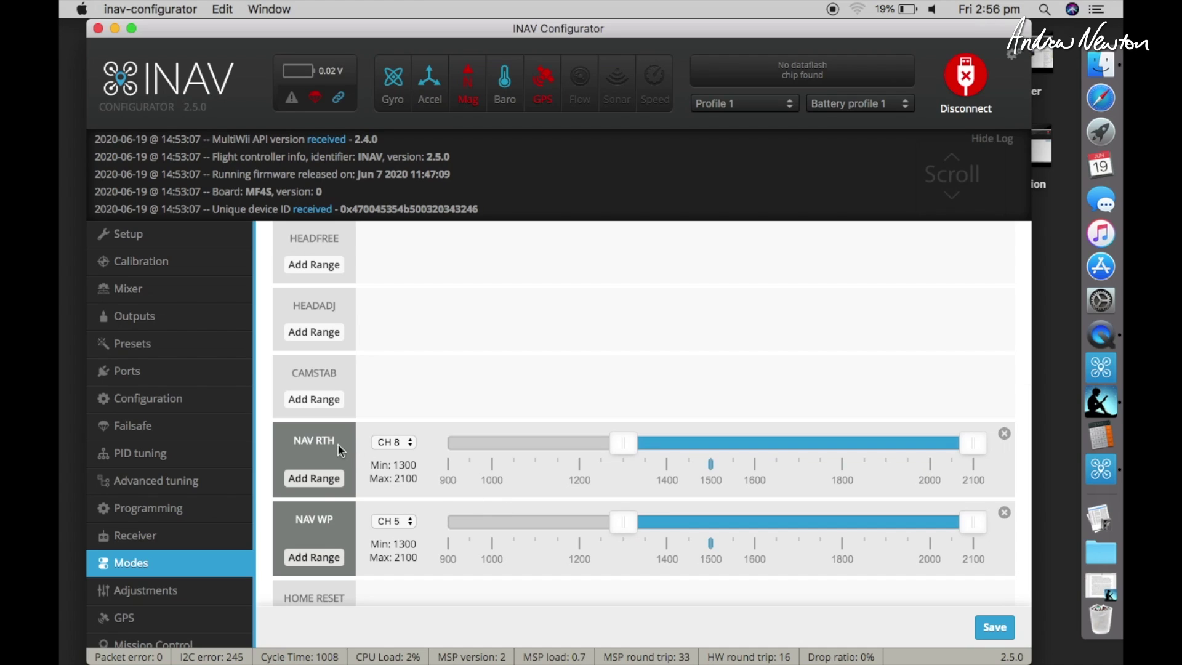
scroll(475, 537, down, 3)
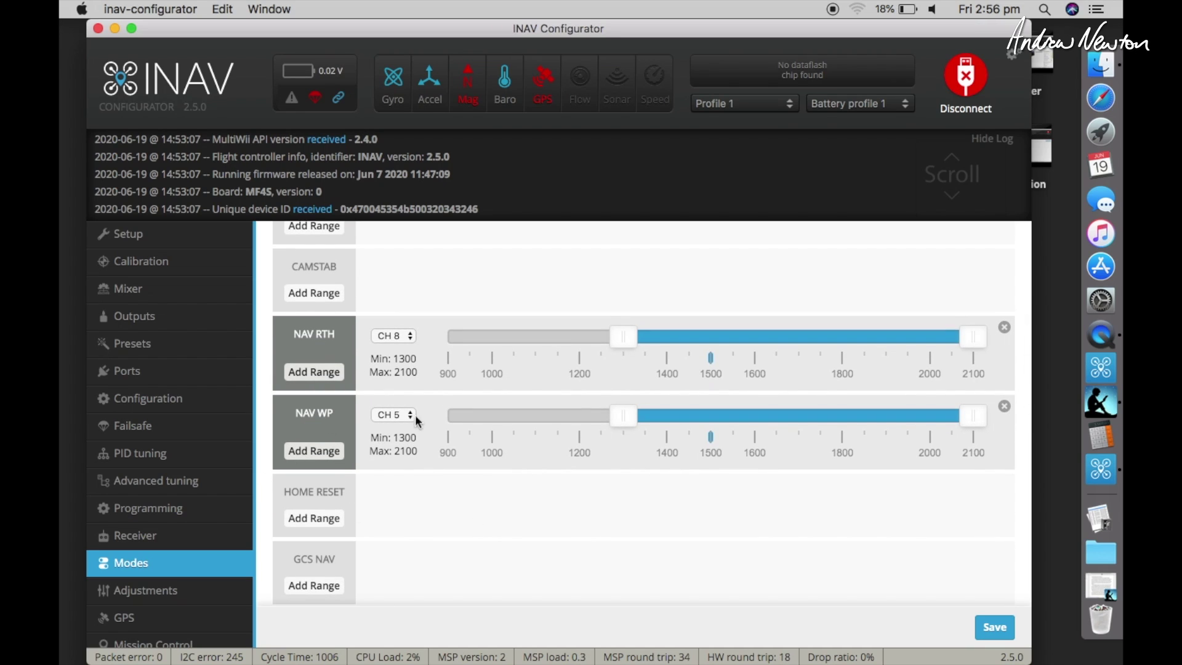
Step: View the GPS status and statistics and the mission planning options in Mission Control
scroll(159, 535, down, 5)
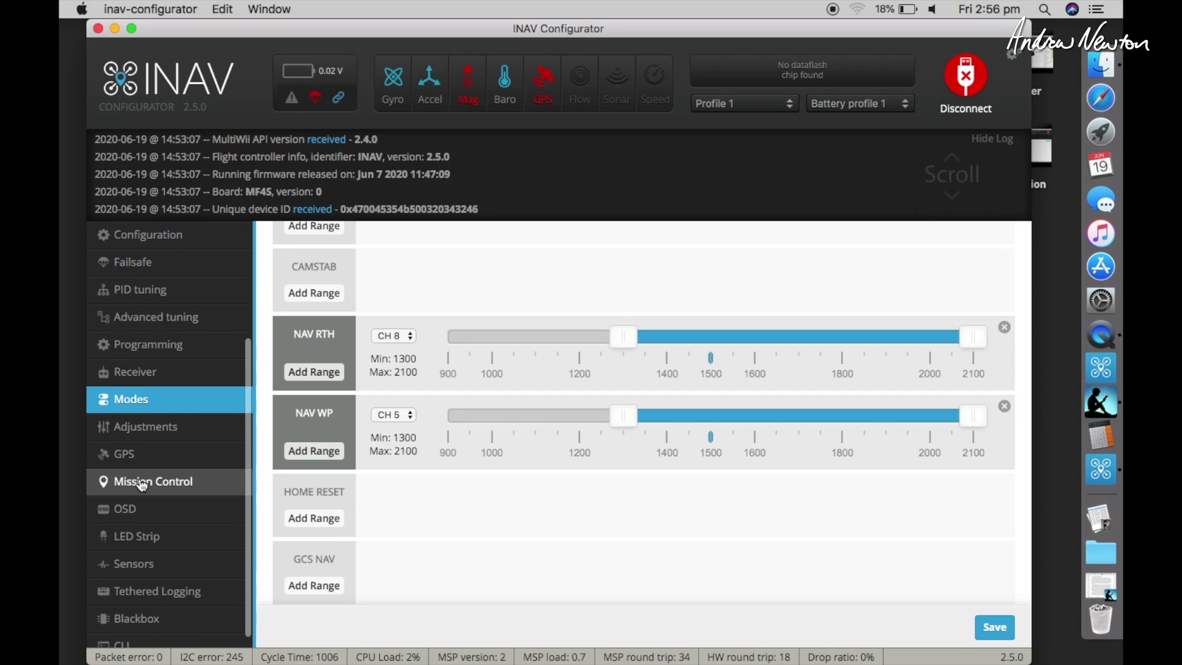
click(134, 453)
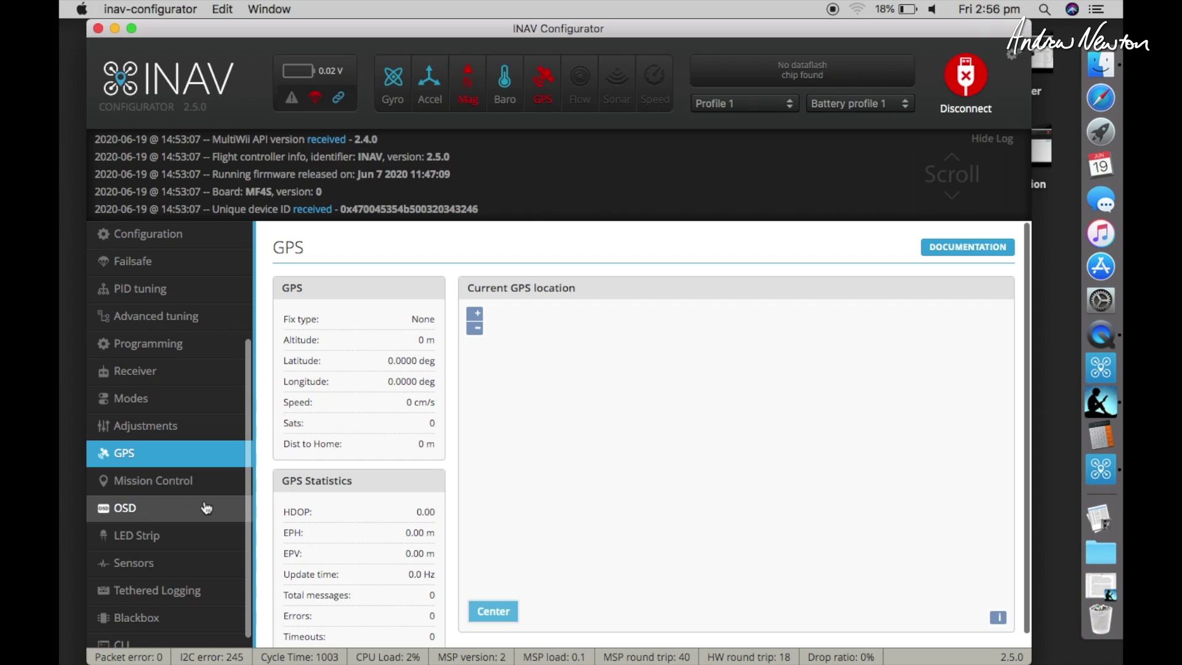
click(182, 477)
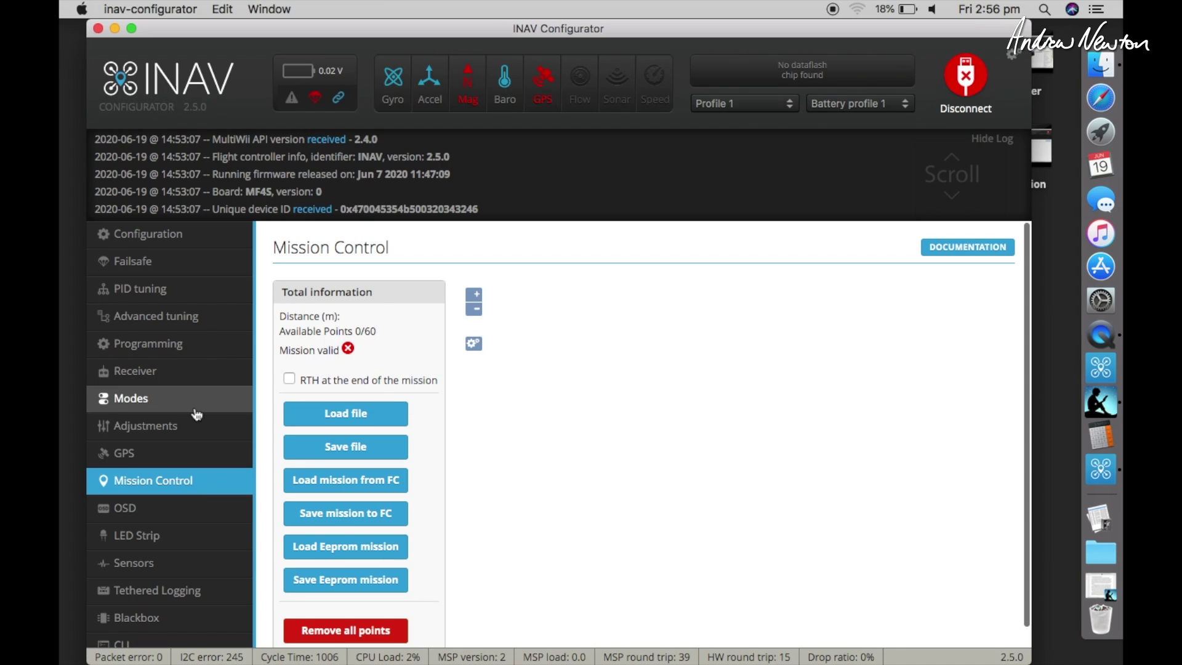
scroll(231, 409, down, 1)
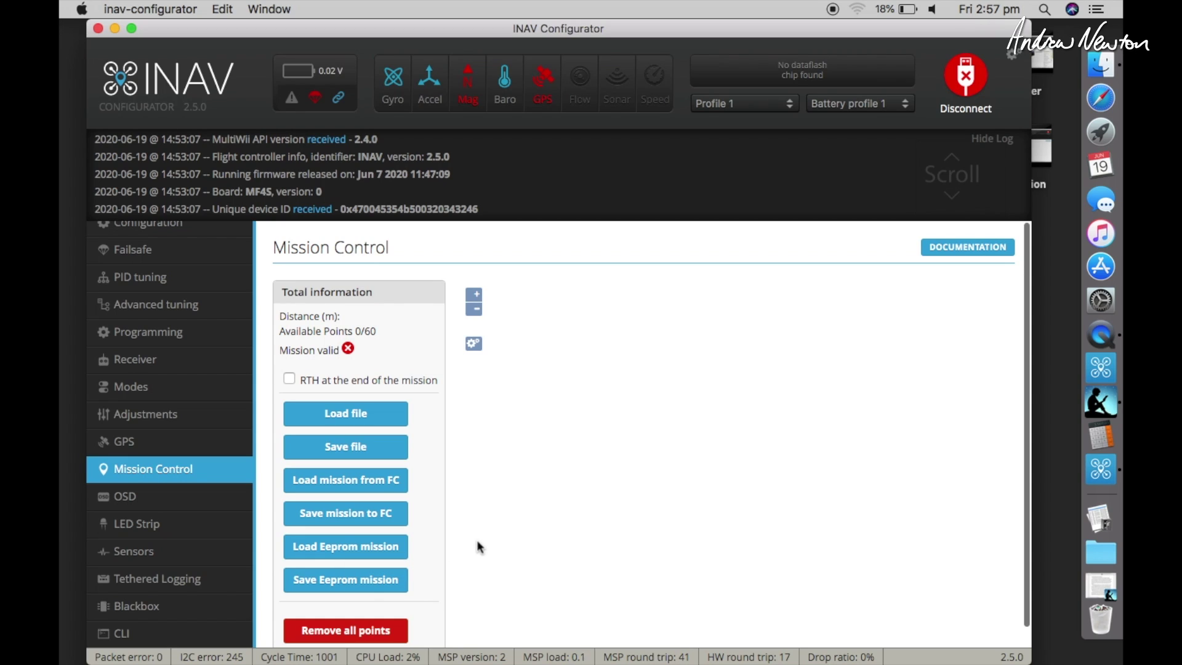
Step: Open the OSD settings
click(126, 495)
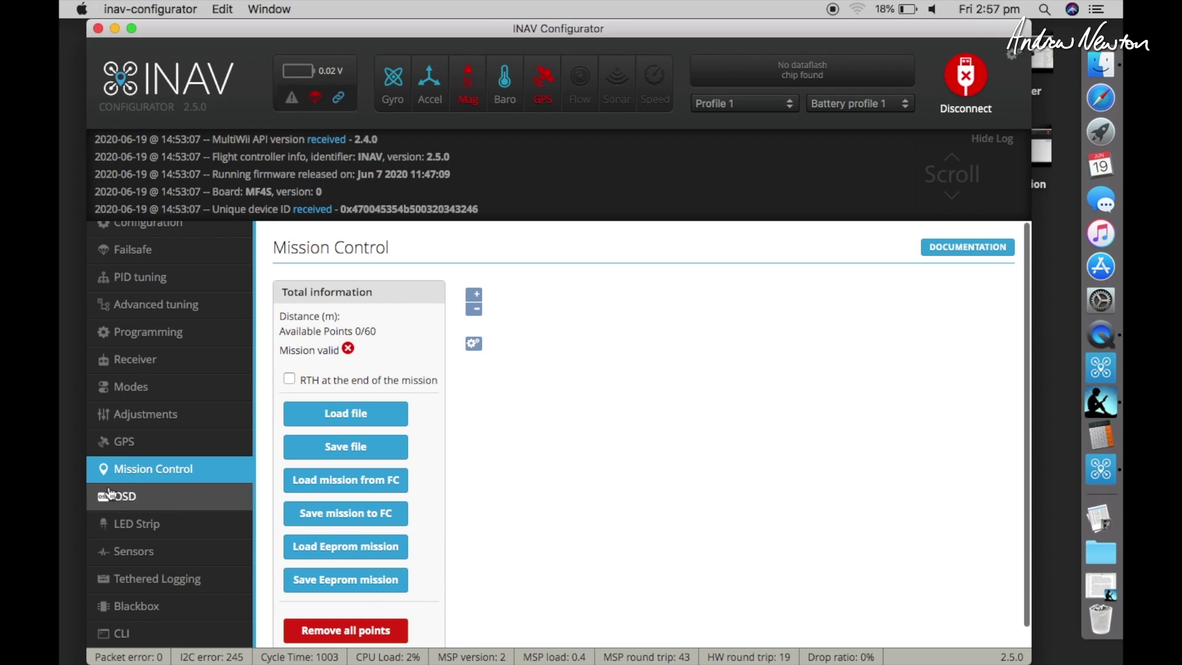